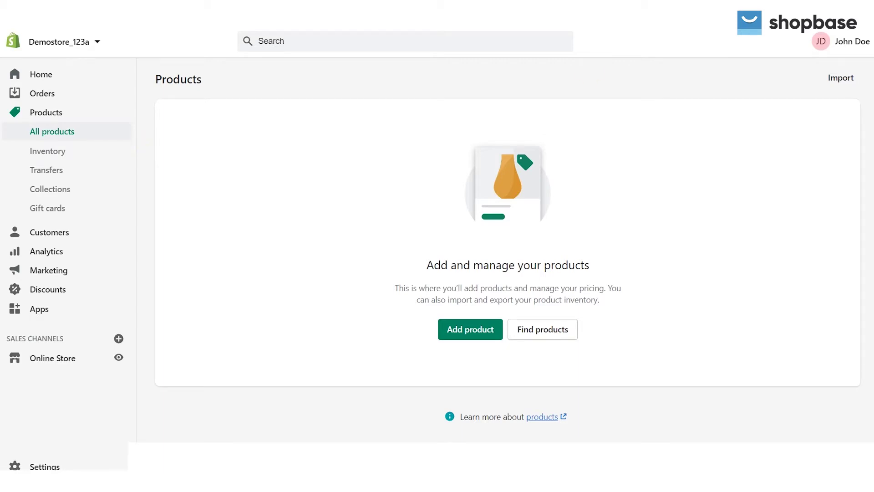
Step: Go to the store's private apps management page from Apps
left_click(36, 313)
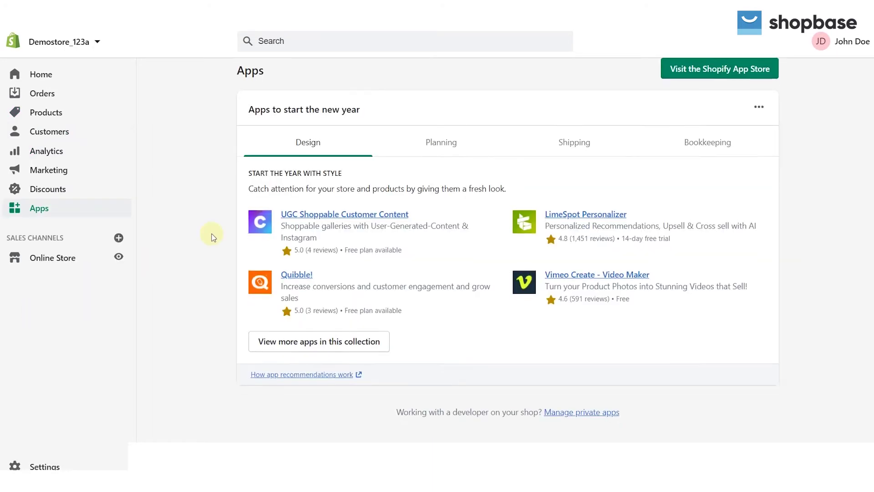
scroll(212, 236, "down", 1)
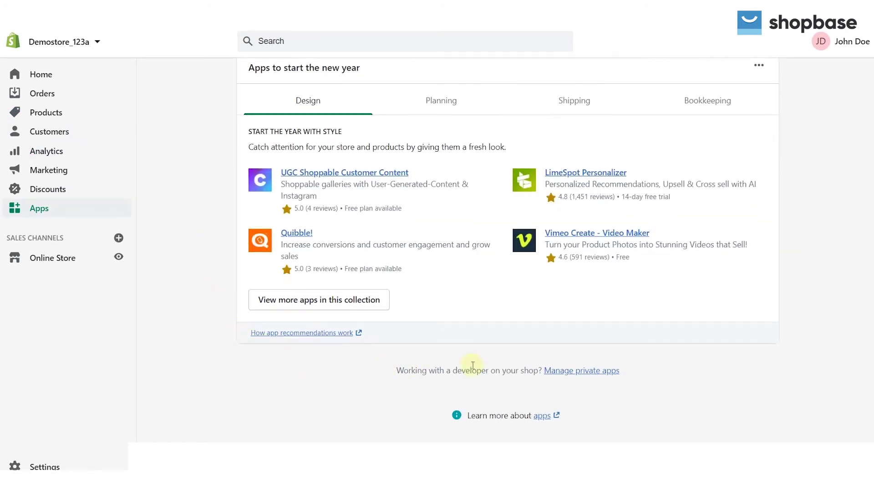
left_click(577, 372)
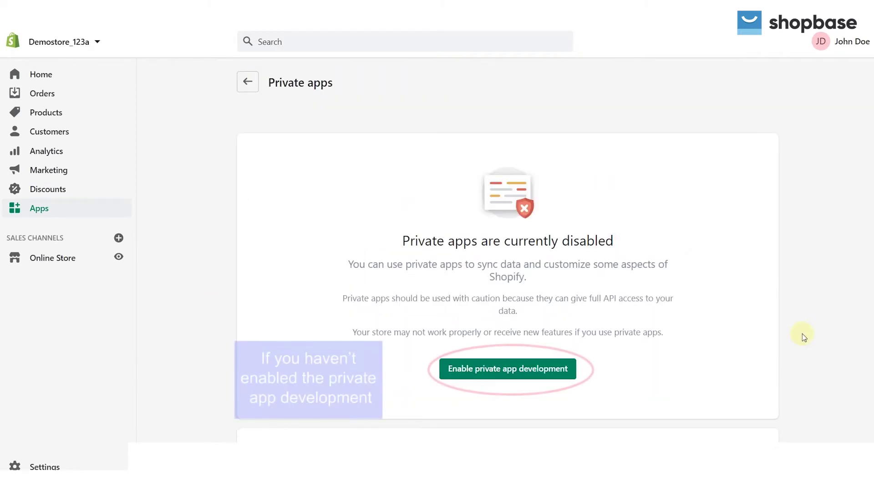
Step: Enable private app development after ticking all three acknowledgements
left_click(568, 377)
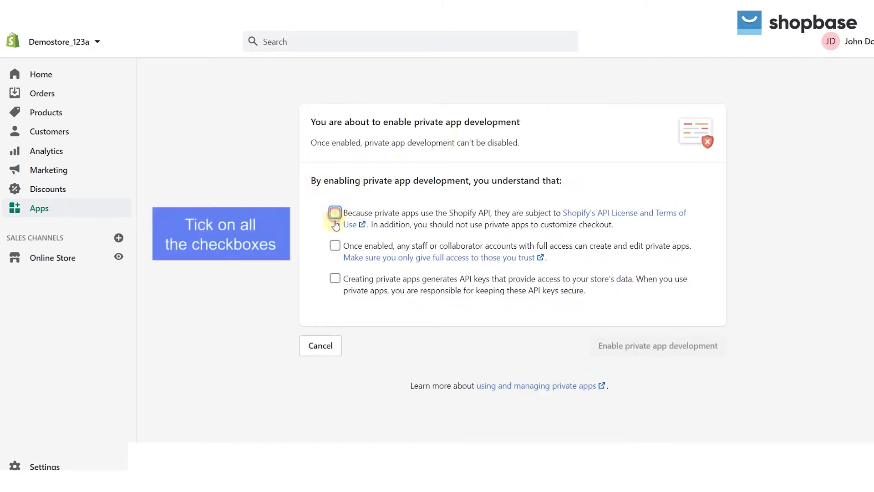
left_click(335, 212)
left_click(335, 245)
left_click(335, 279)
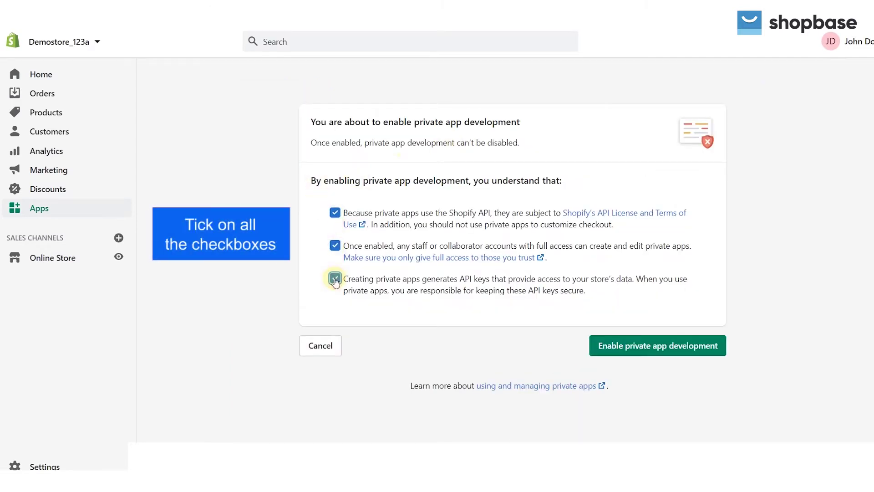
left_click(665, 349)
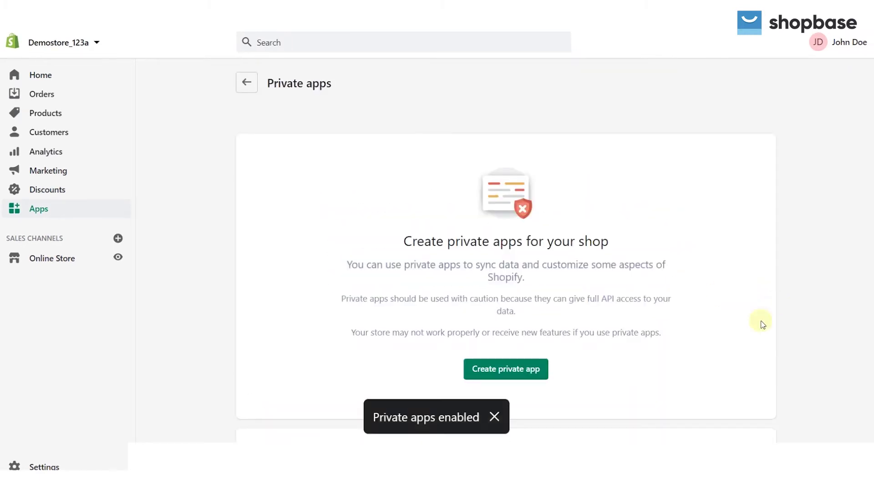
Step: Start a new private app named 'data migration' and enter the emergency developer email
left_click(494, 418)
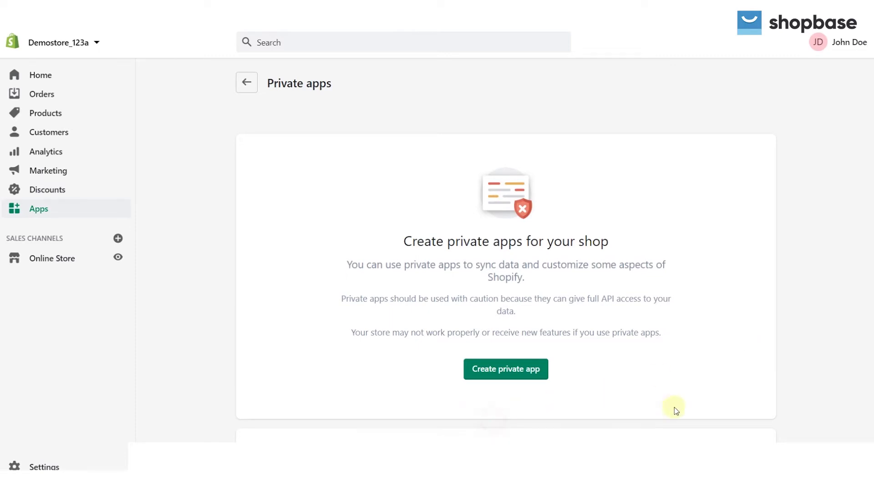
left_click(535, 376)
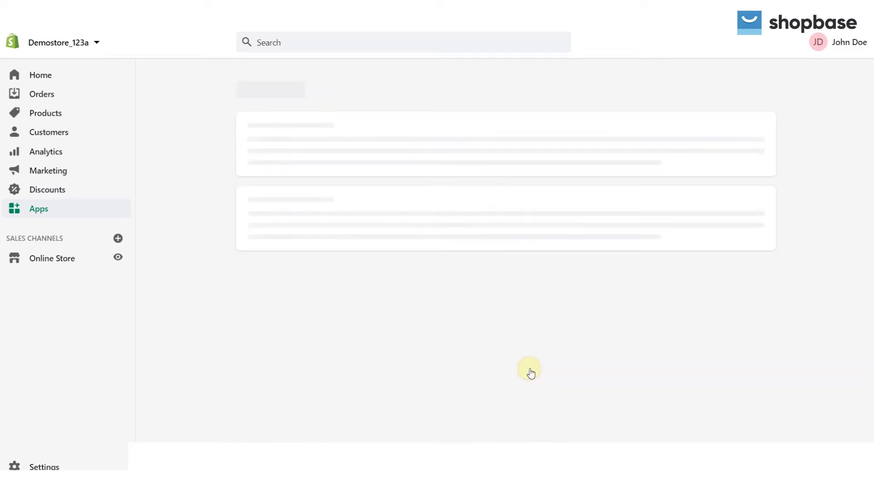
scroll(806, 273, "down", 1)
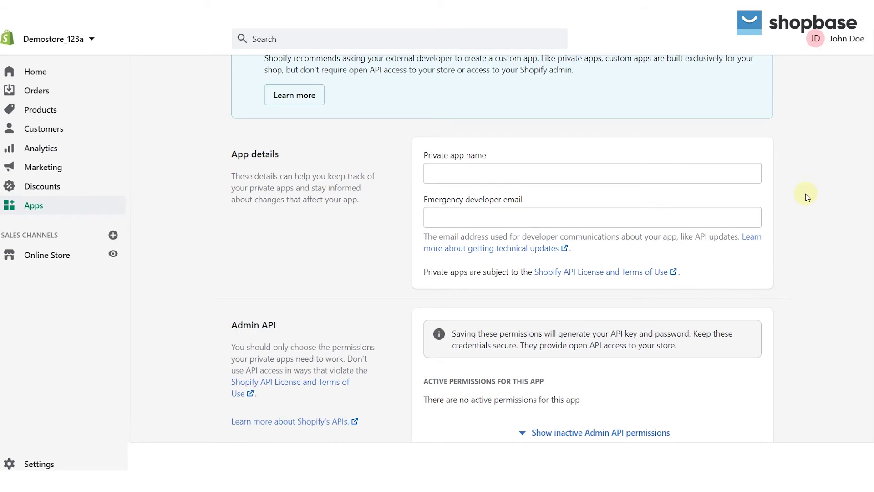
left_click(705, 178)
type("data migration")
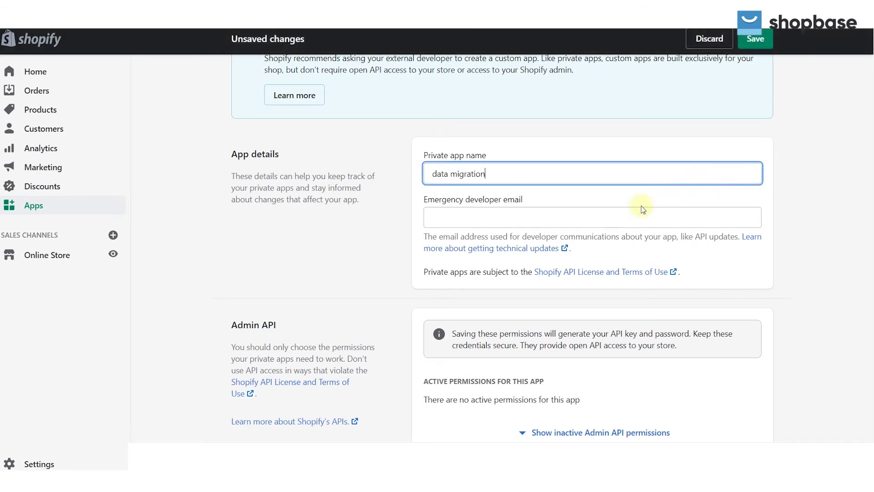
left_click(628, 213)
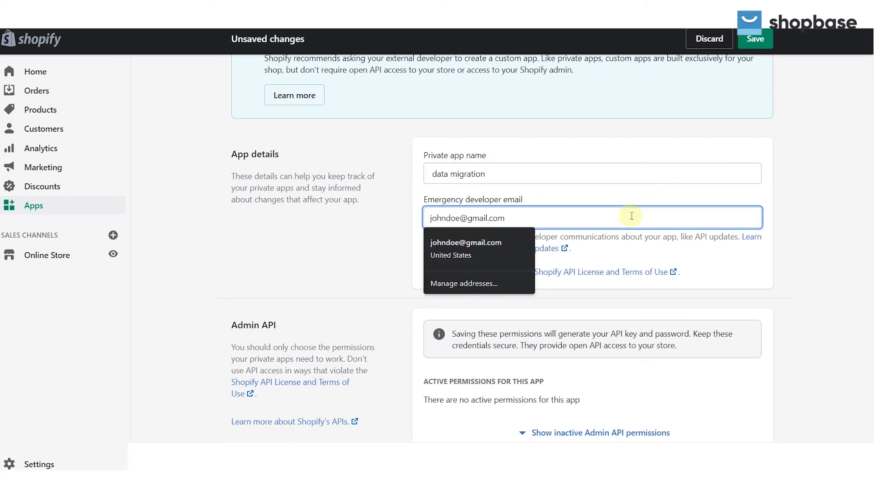
left_click(792, 230)
Step: Show inactive Admin API permissions and give Store content and Customers read access
scroll(774, 255, "down", 1)
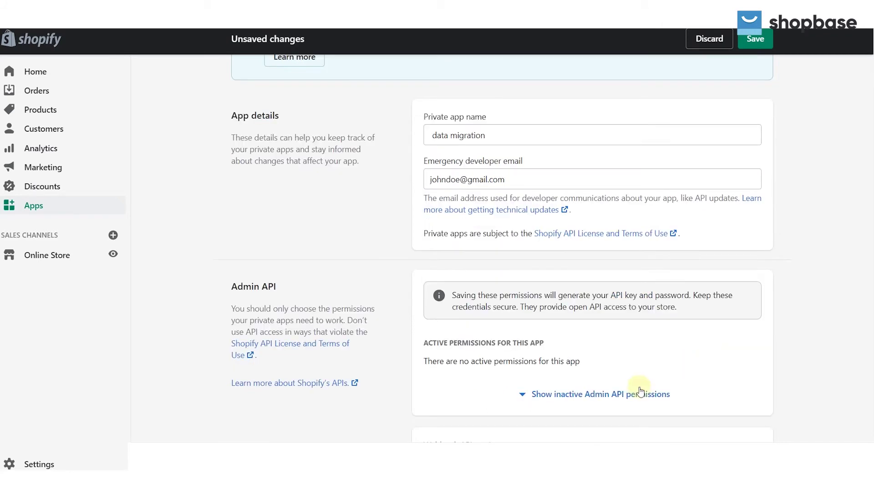
left_click(629, 394)
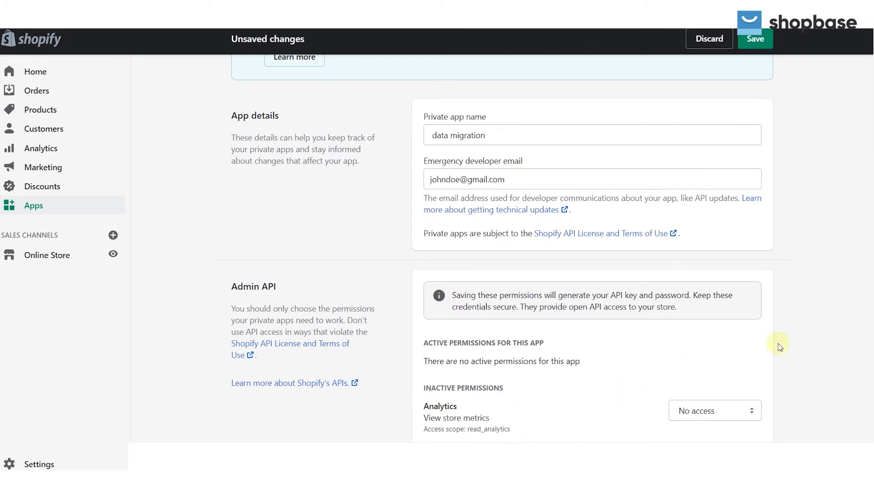
scroll(783, 344, "down", 5)
scroll(810, 342, "down", 9)
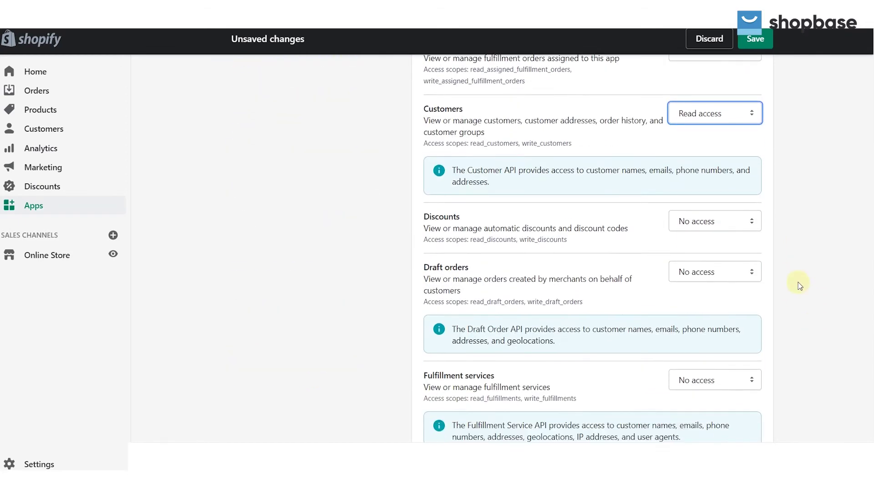
scroll(800, 284, "down", 15)
left_click(736, 344)
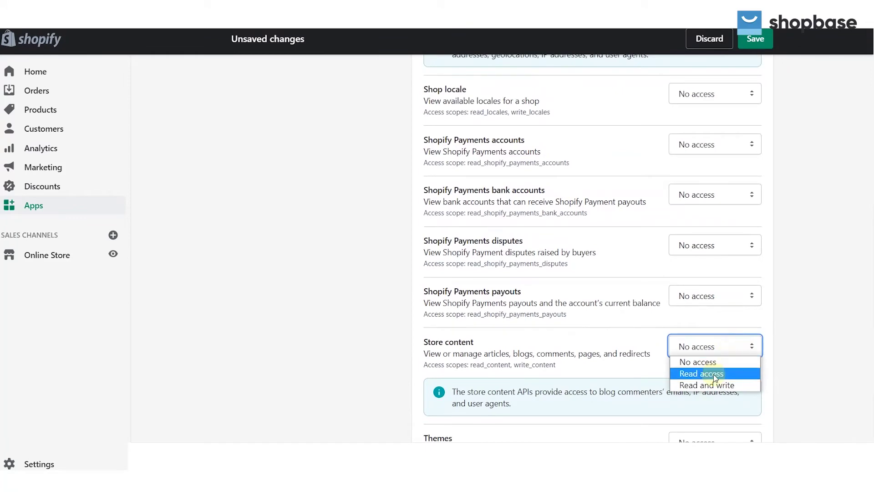
left_click(726, 373)
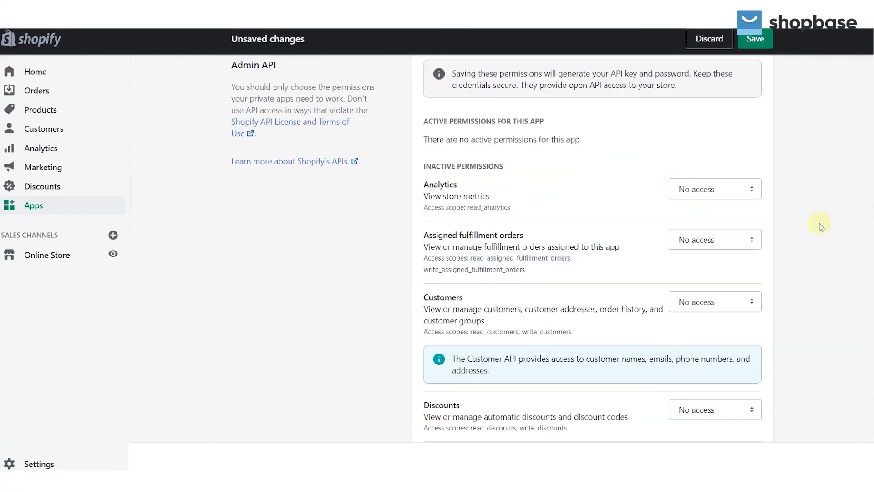
left_click(737, 303)
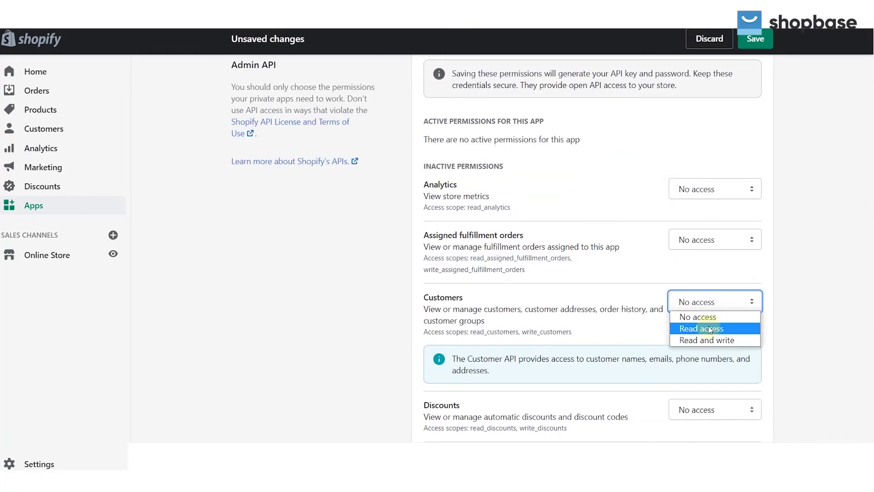
left_click(708, 328)
Step: Give Orders and Products read access, then save the private app
scroll(722, 284, "down", 15)
left_click(721, 276)
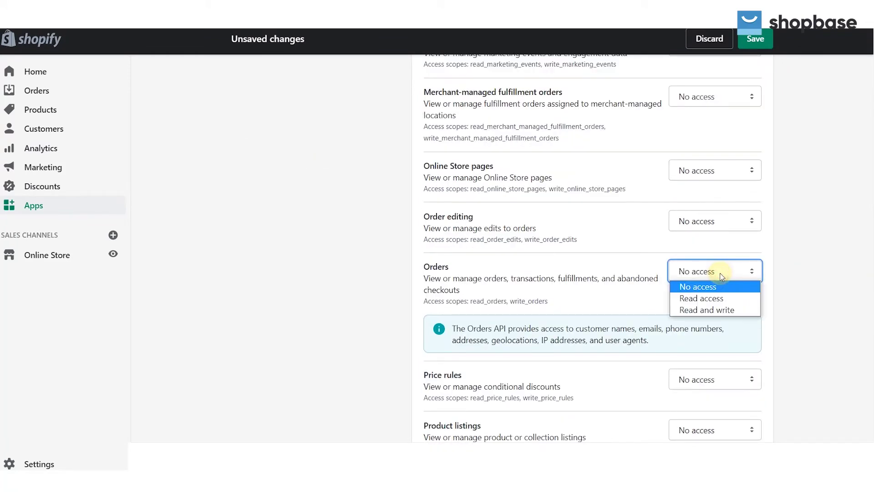
left_click(704, 298)
scroll(710, 292, "down", 3)
left_click(730, 331)
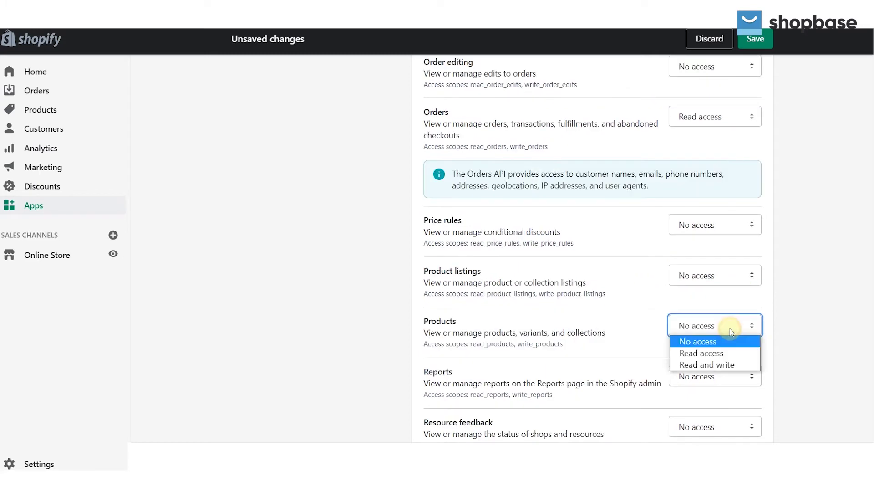
left_click(703, 354)
scroll(808, 310, "down", 2)
scroll(814, 319, "down", 15)
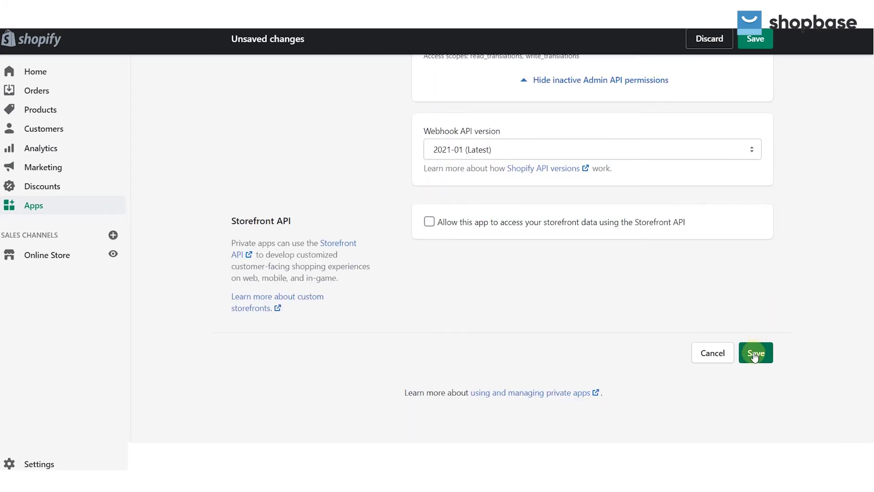
left_click(756, 353)
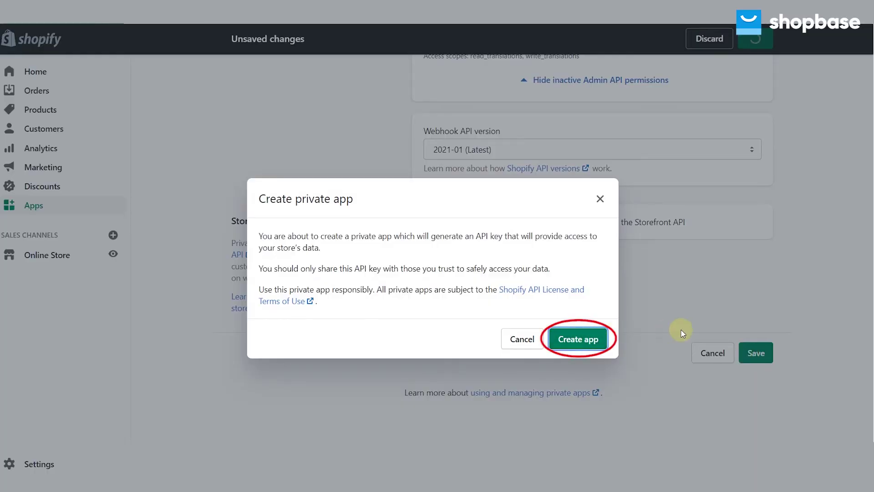
Step: Confirm creating the 'data migration' app and copy its Admin API key and password
key("Return")
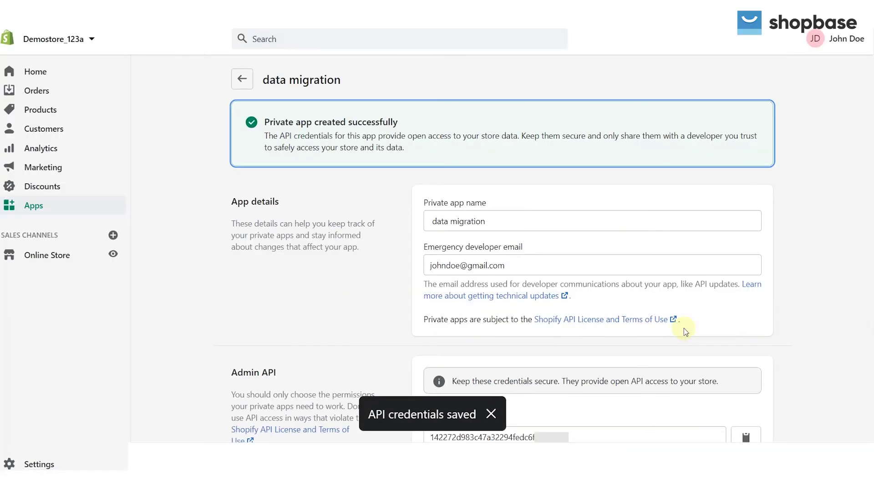
scroll(827, 293, "down", 4)
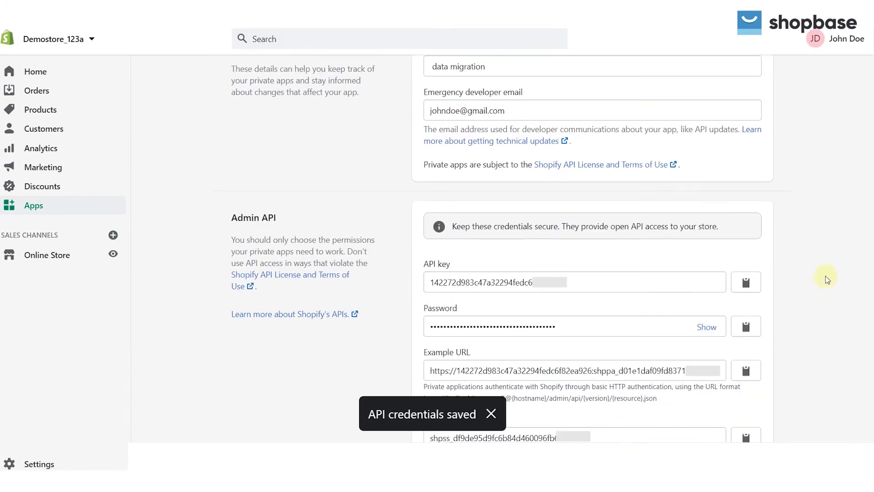
scroll(827, 280, "down", 1)
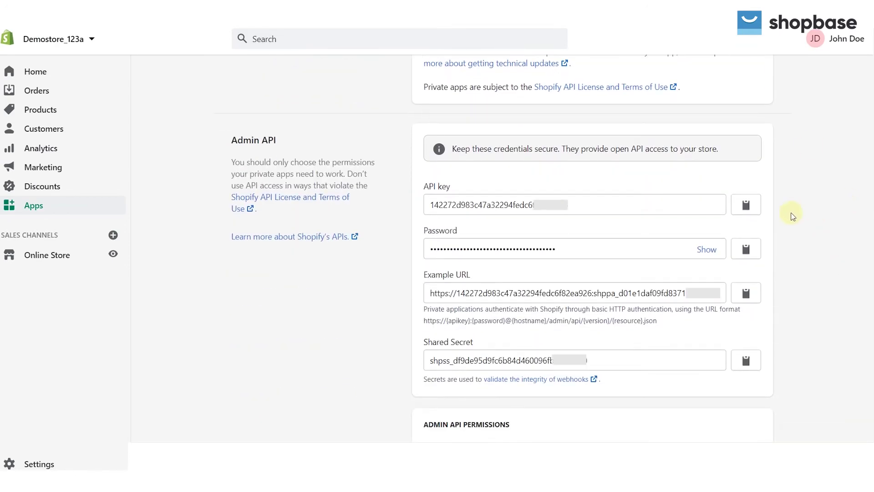
left_click(746, 209)
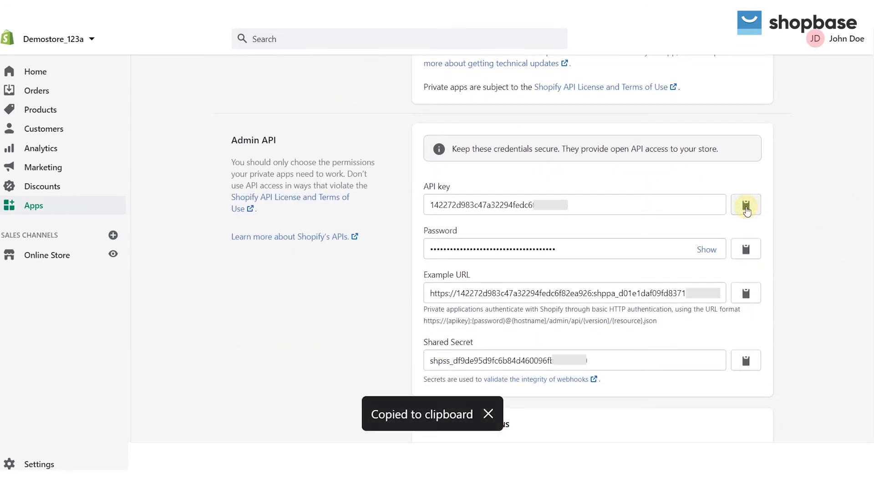
left_click(745, 253)
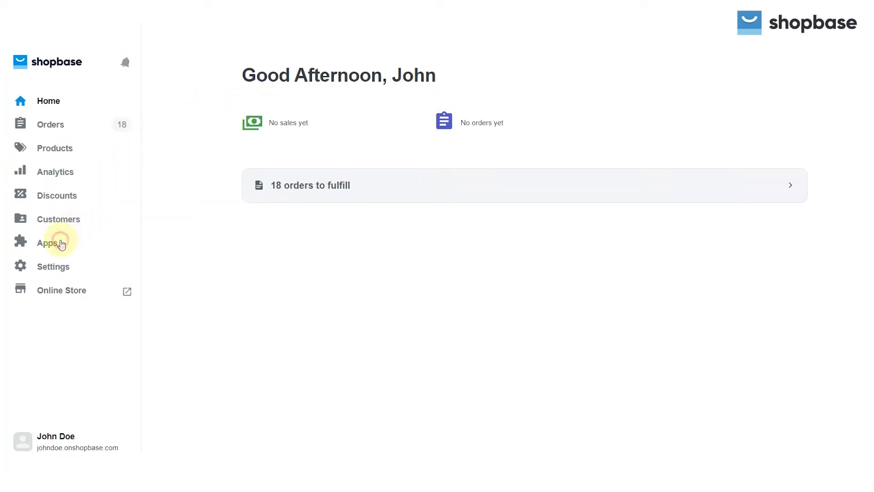
Step: Search the ShopBase app store for 'Migrate To ShopBase', then add and install it
left_click(61, 245)
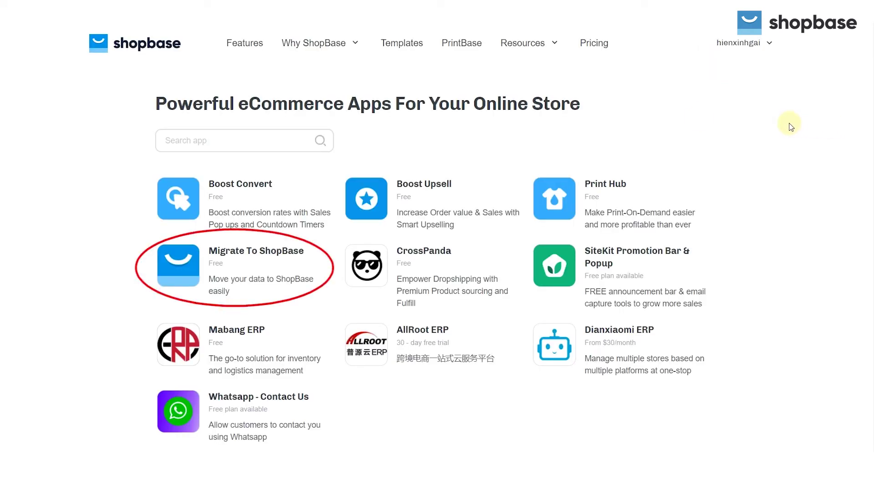
left_click(195, 138)
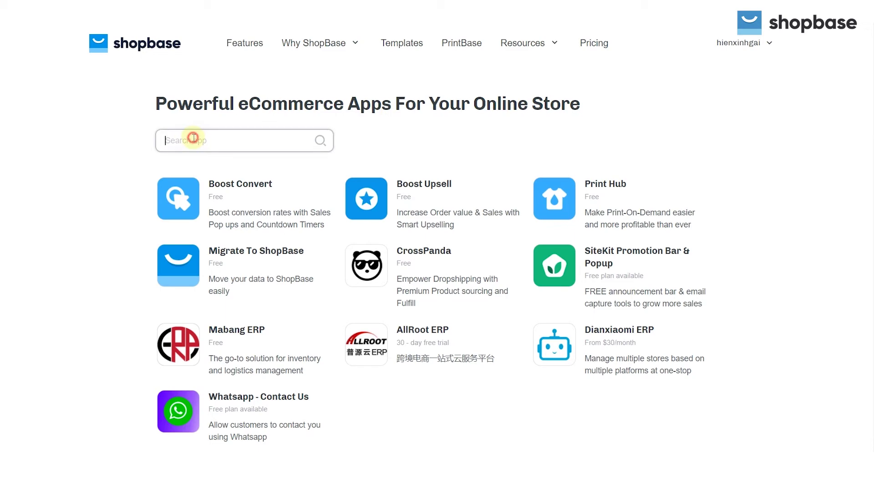
key("ctrl+v")
key("Return")
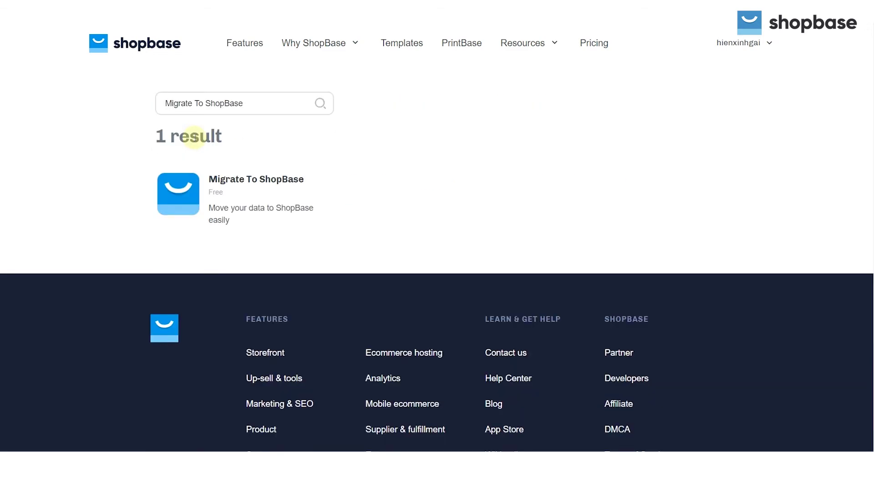
left_click(249, 196)
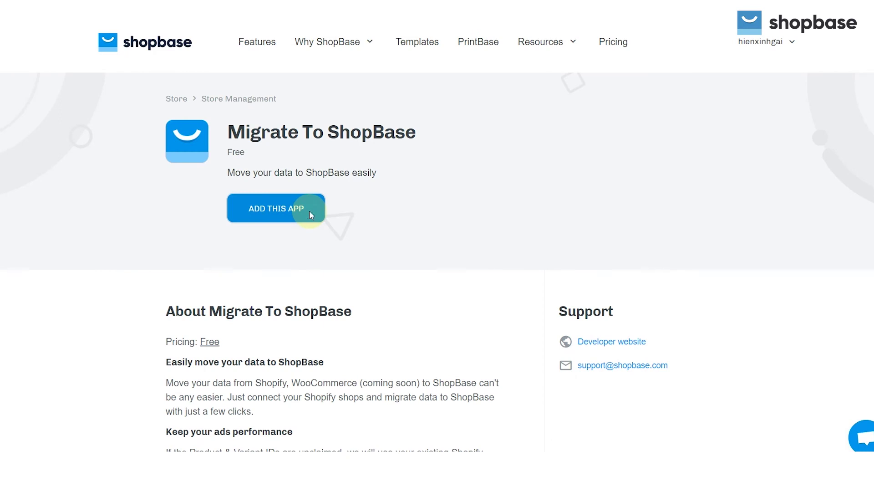
left_click(310, 212)
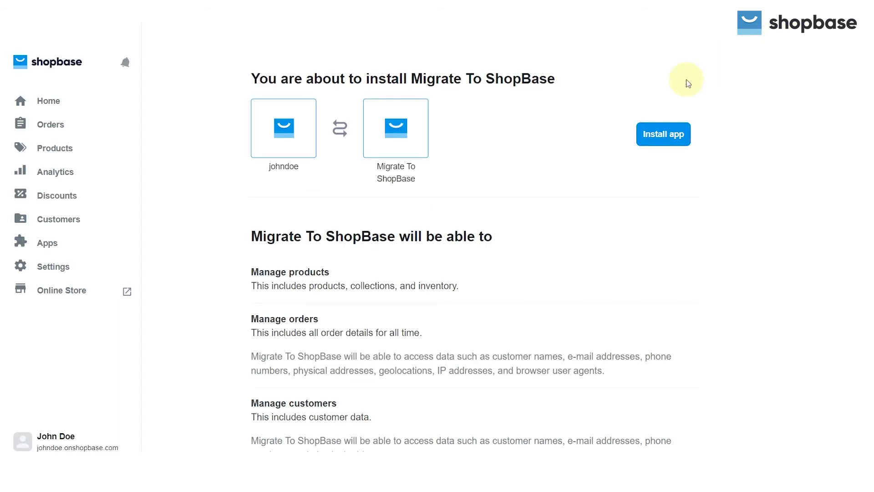
left_click(661, 136)
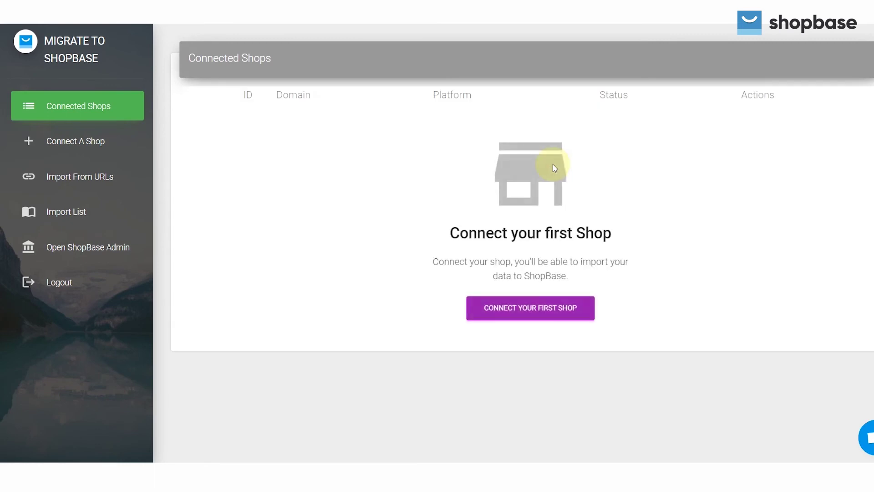
Step: Connect shop demostore_123a with the pasted API key and password, and import to ShopBase
left_click(122, 142)
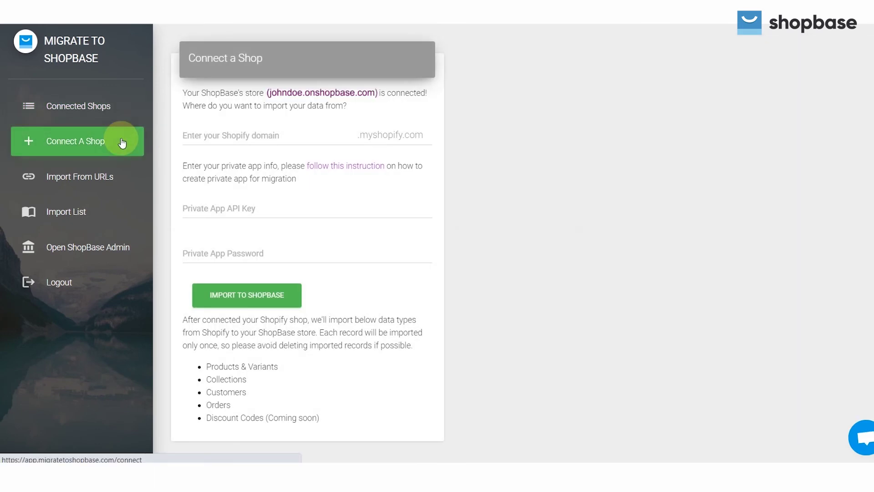
left_click(211, 134)
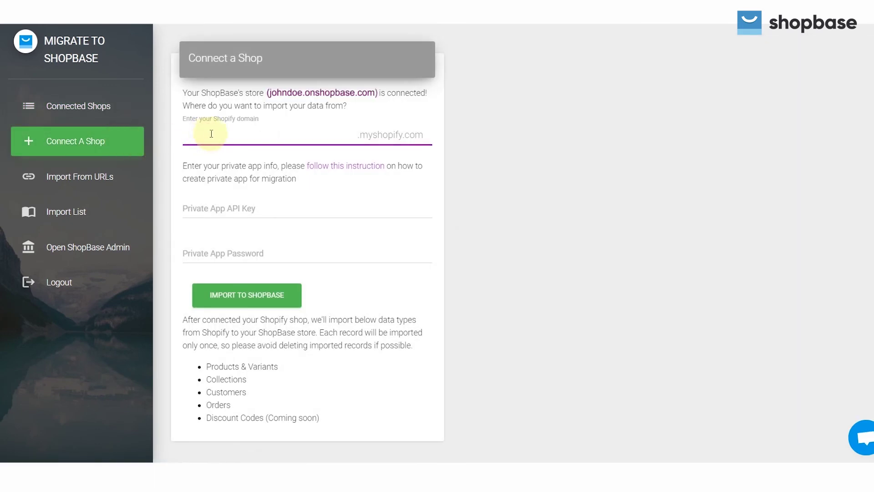
type("demostore_123a")
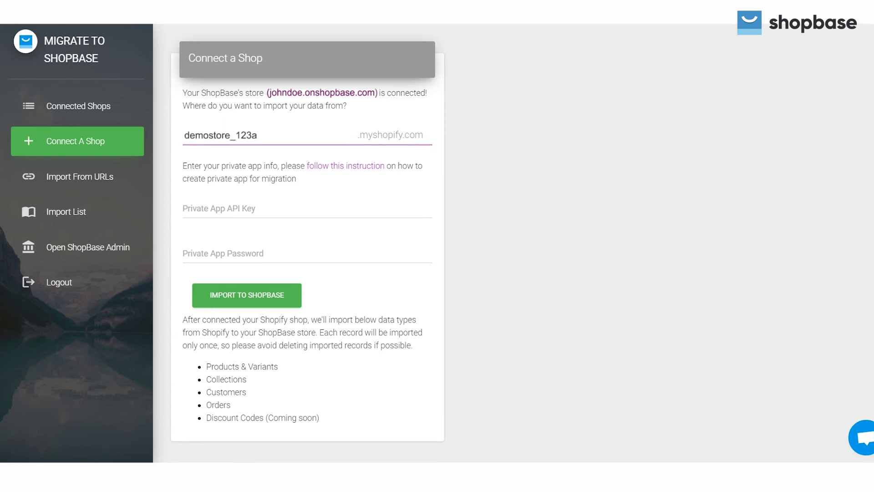
left_click(257, 208)
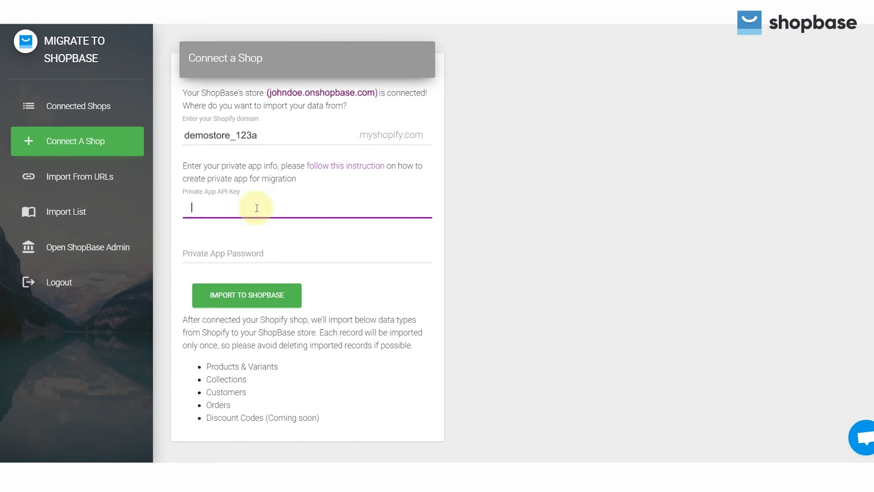
key("ctrl+v")
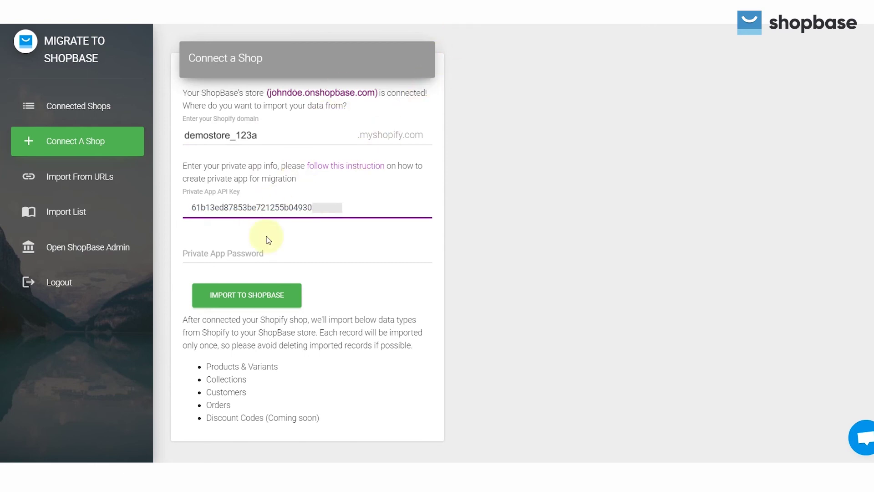
left_click(244, 254)
key("ctrl+v")
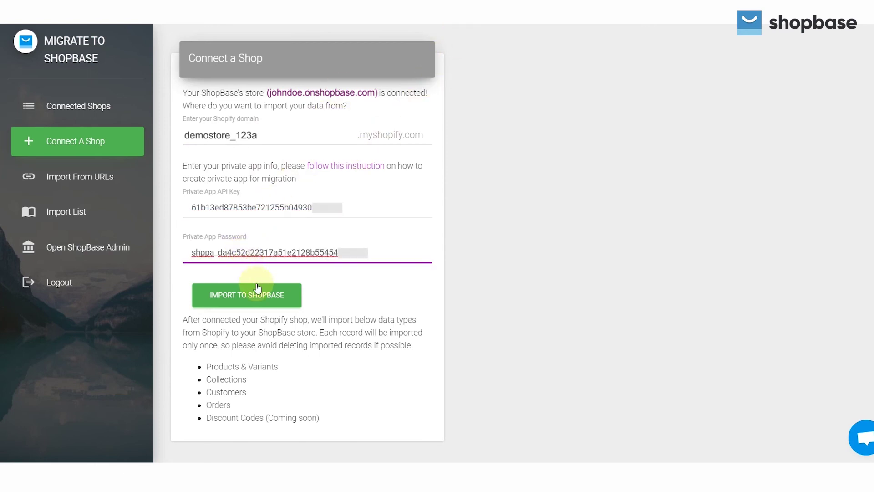
left_click(252, 301)
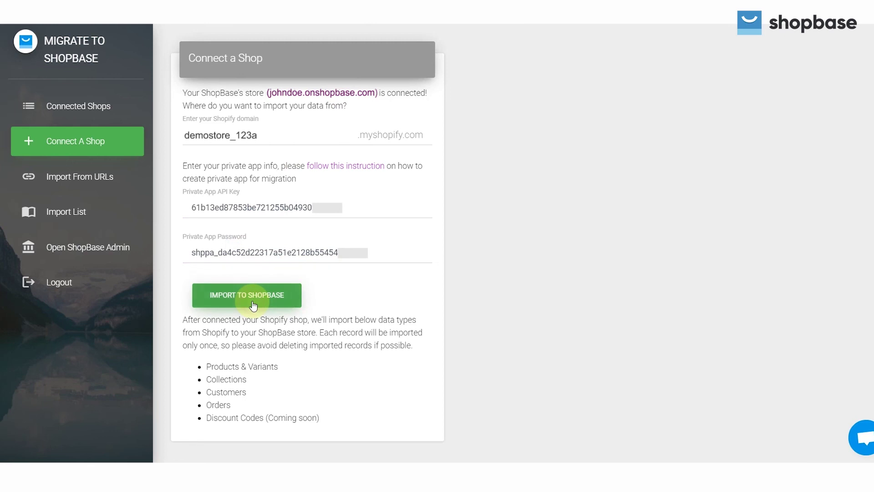